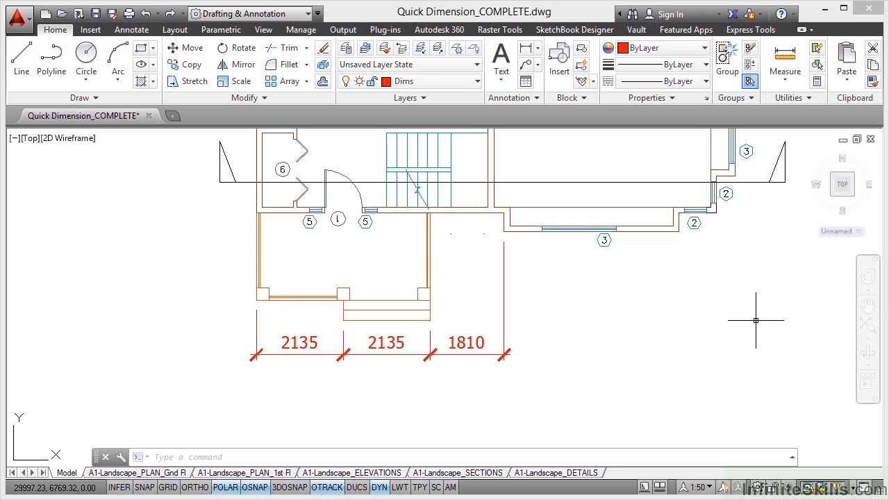
Step: Zoom to extents so the ground-floor plan and its 2135, 2135, 1810 front chain are visible
middle_click(568, 277)
middle_click(567, 277)
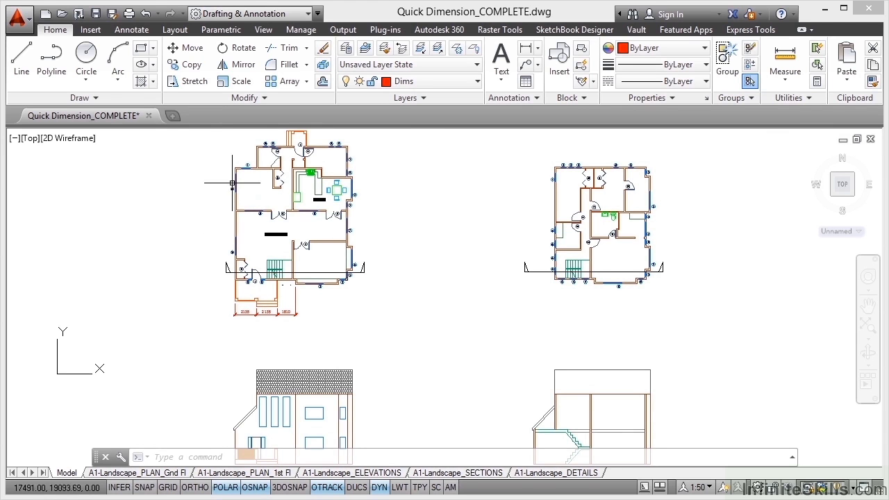
Step: Keep Dims as the current layer and show the Annotate tools with Project_MODEL dimension style
click(413, 81)
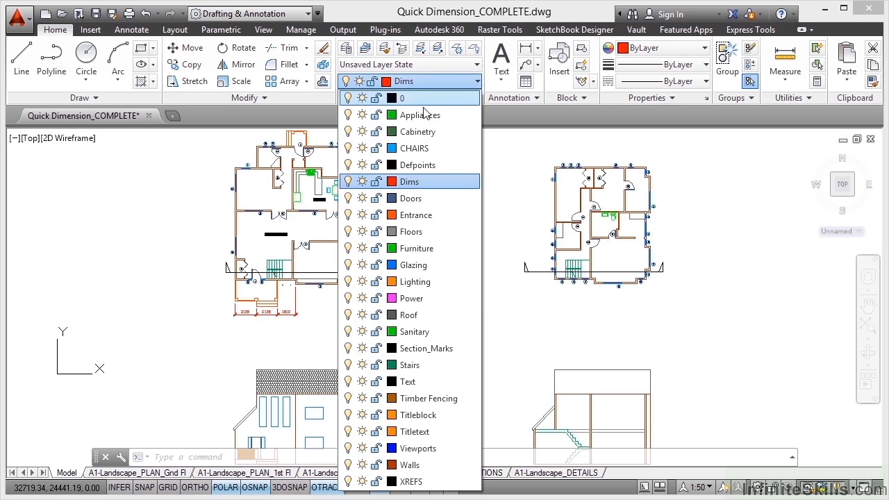
click(425, 186)
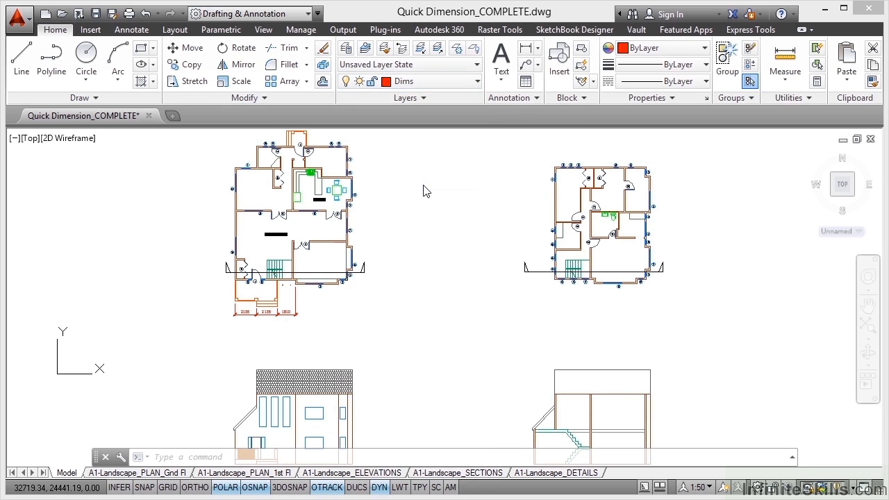
click(536, 98)
middle_click(445, 250)
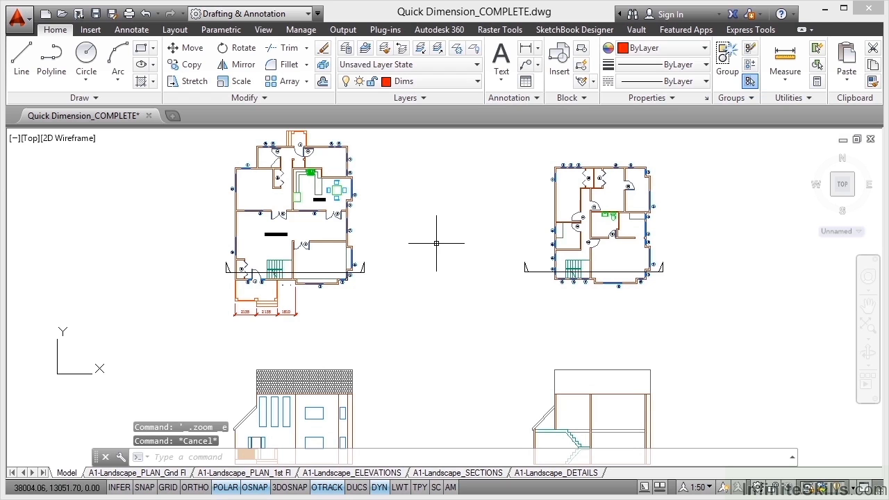
click(134, 31)
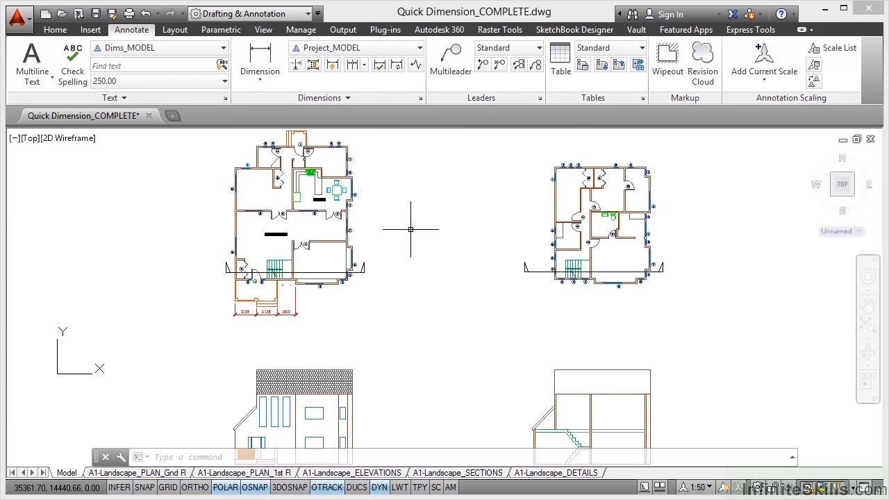
Step: Start QDIM and crossing-window select the left wall of the ground-floor plan
text(qdim)
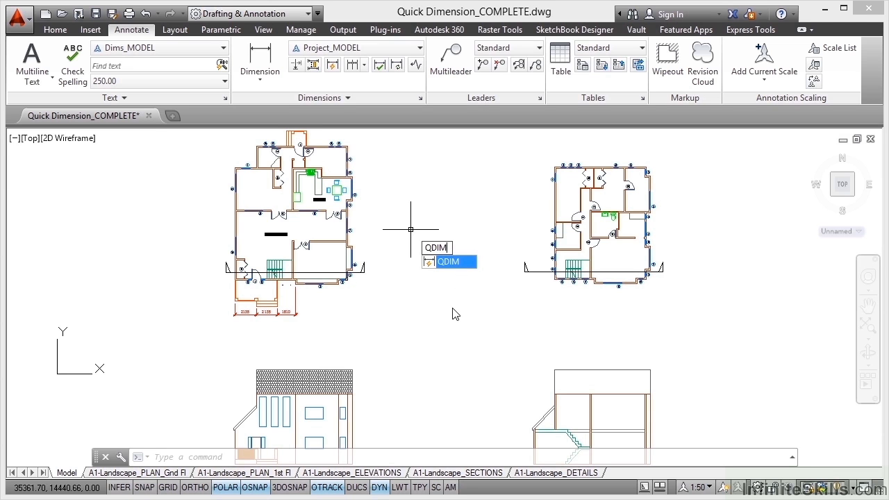
key(Return)
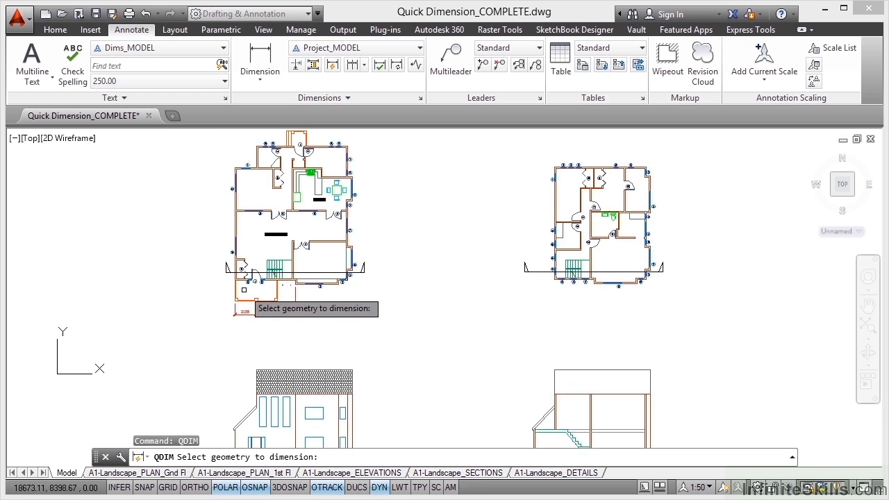
middle_drag(244, 289, 355, 356)
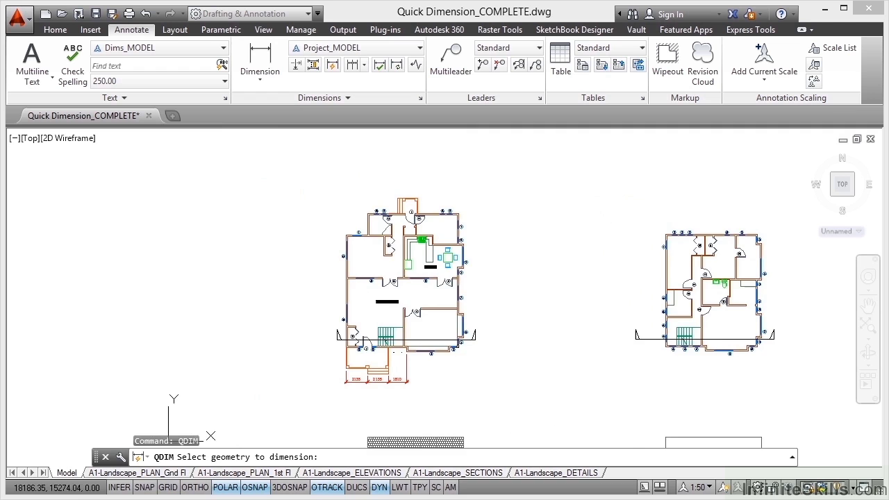
scroll(353, 325, up, 3)
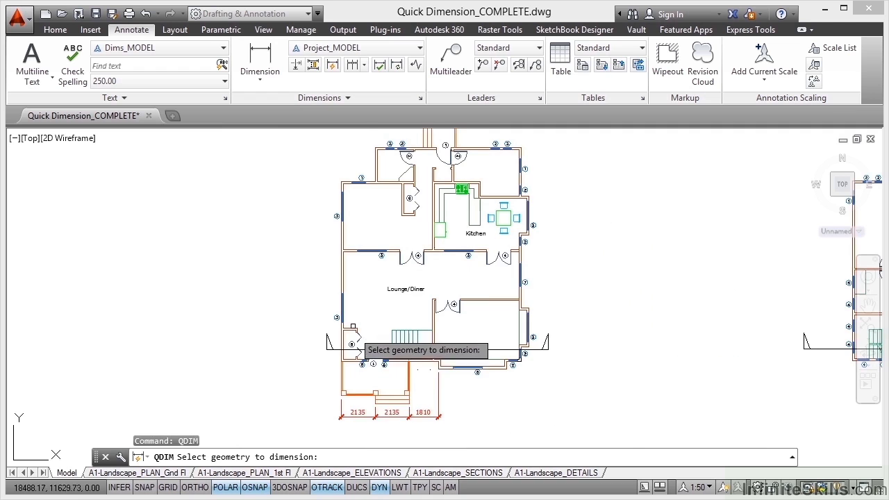
click(347, 402)
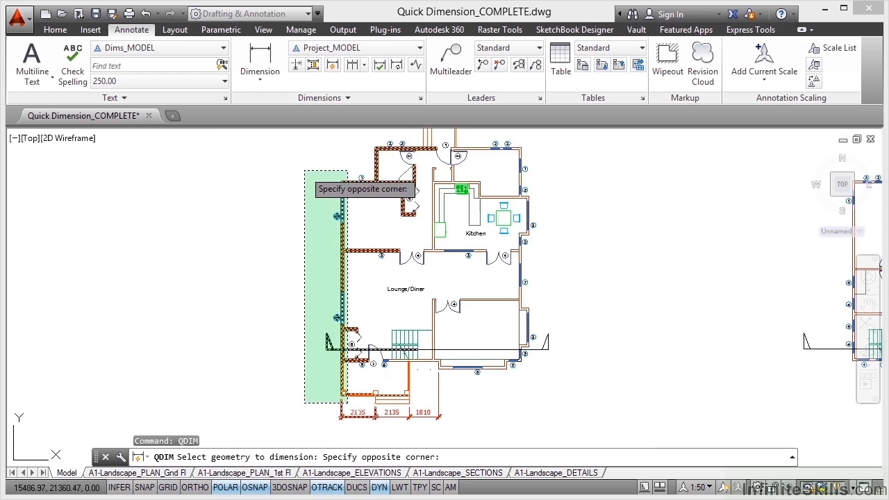
click(304, 169)
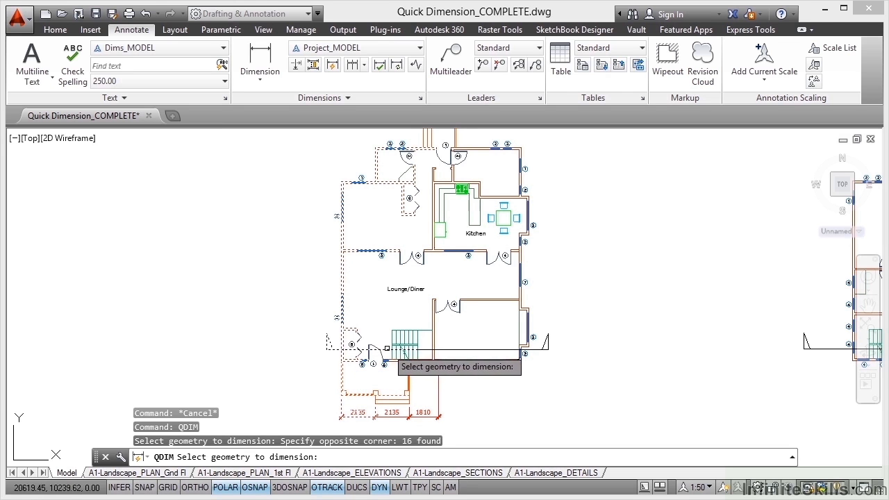
Step: Remove the unwanted objects and the existing 2135 dimension, leaving 12 wall objects selected
shift+click(329, 343)
shift+click(330, 342)
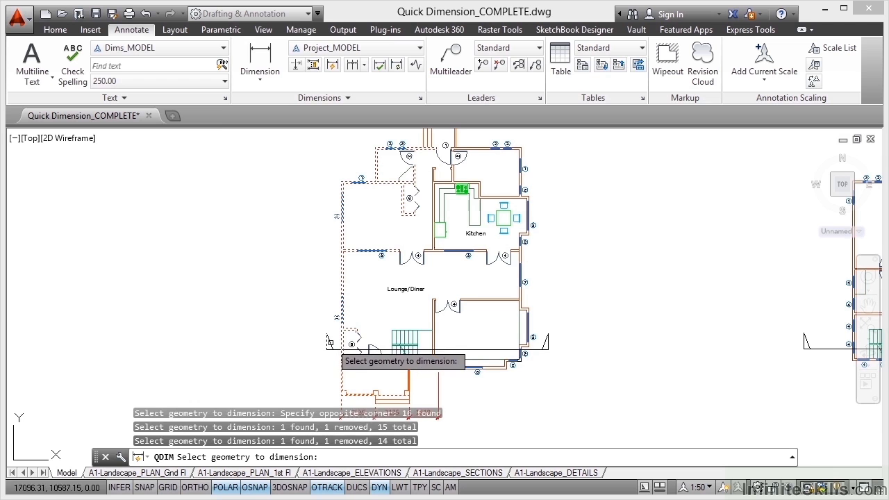
shift+click(340, 366)
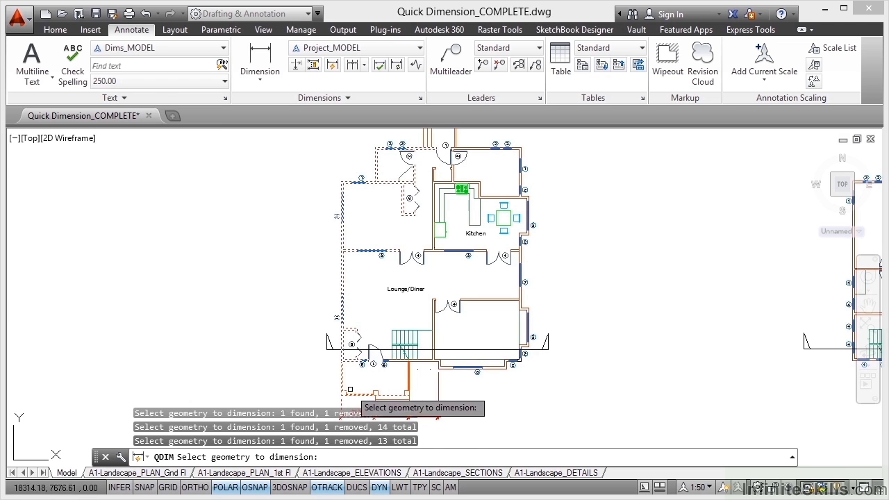
scroll(350, 375, up, 5)
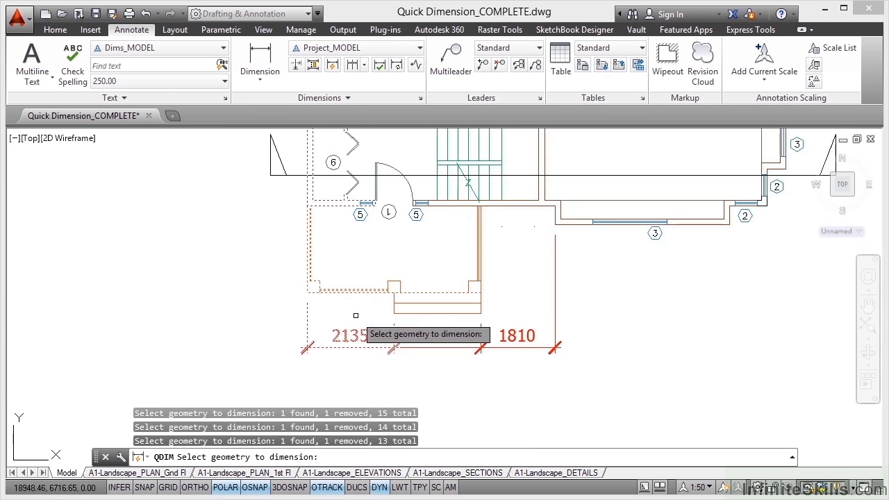
shift+click(308, 324)
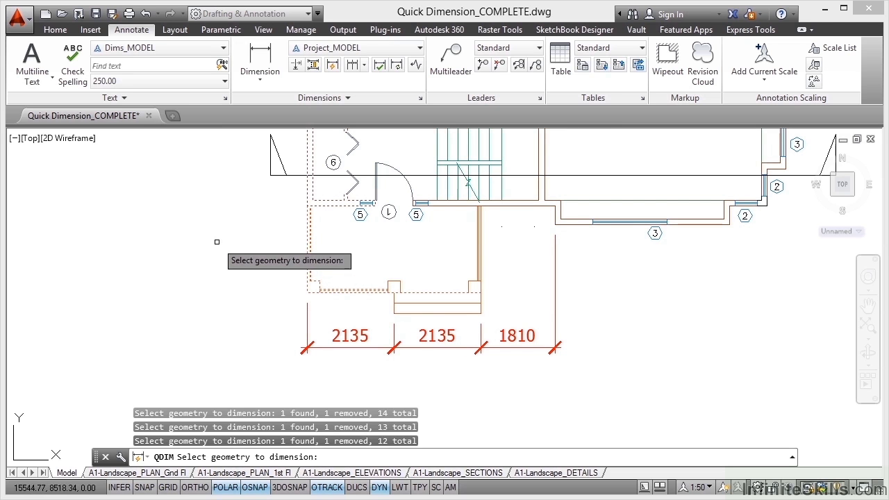
scroll(217, 226, down, 3)
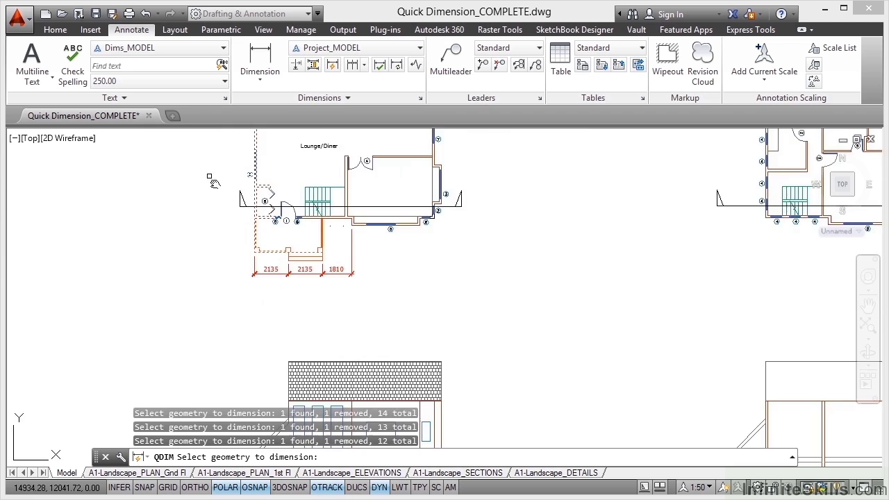
middle_drag(212, 181, 264, 290)
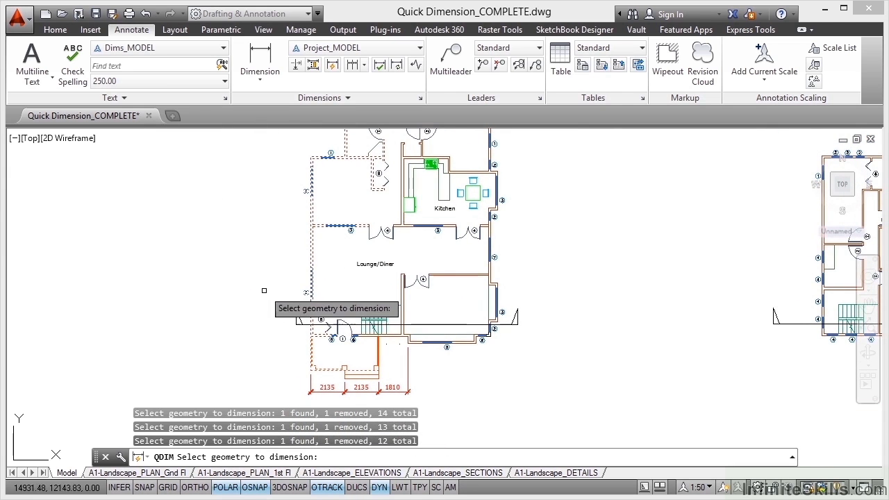
key(Return)
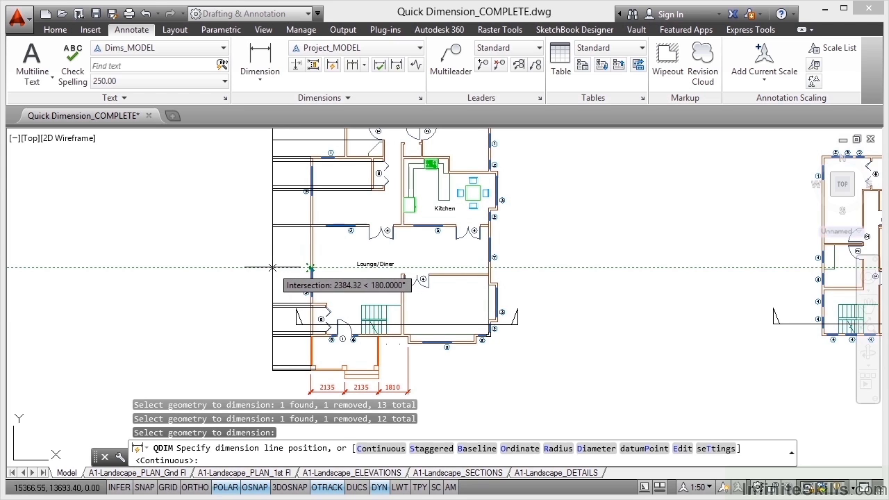
Step: Place the vertical string left of the wall, reading 1525, 2145, 4755, 1525, 1830
click(272, 266)
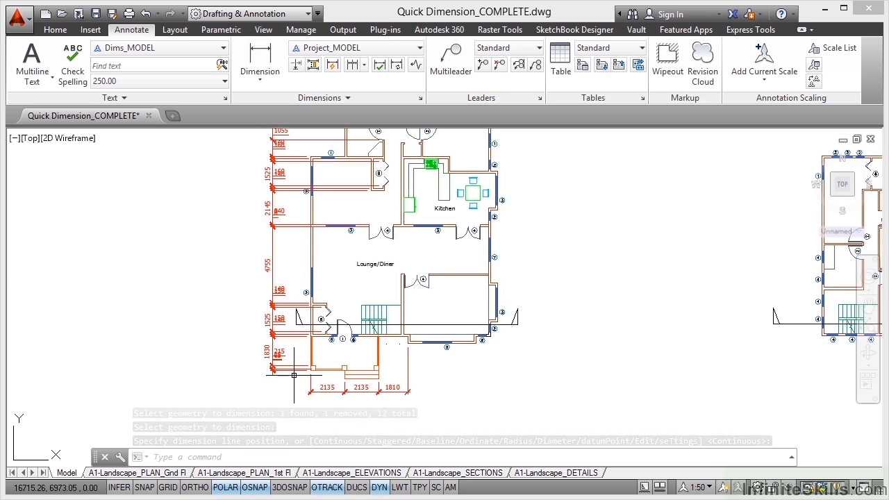
scroll(295, 343, up, 8)
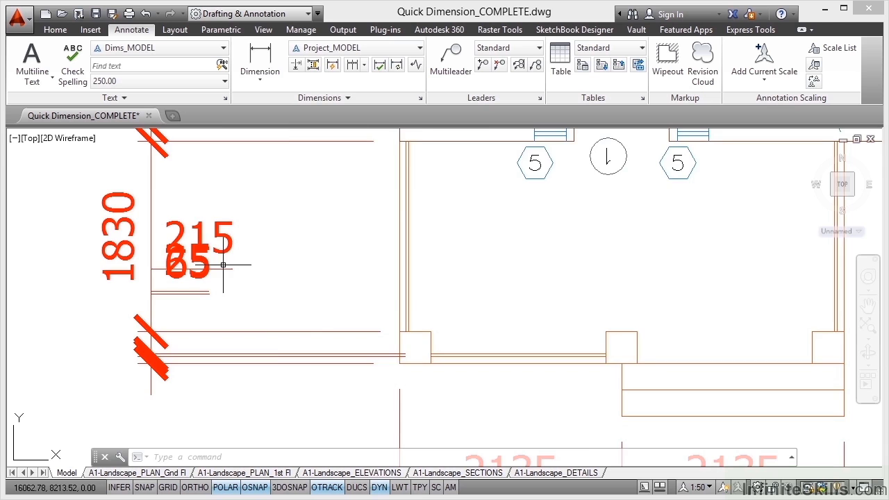
Step: Undo the quick dimension string and return to the Home ribbon tools
key(ctrl+z)
key(ctrl+z)
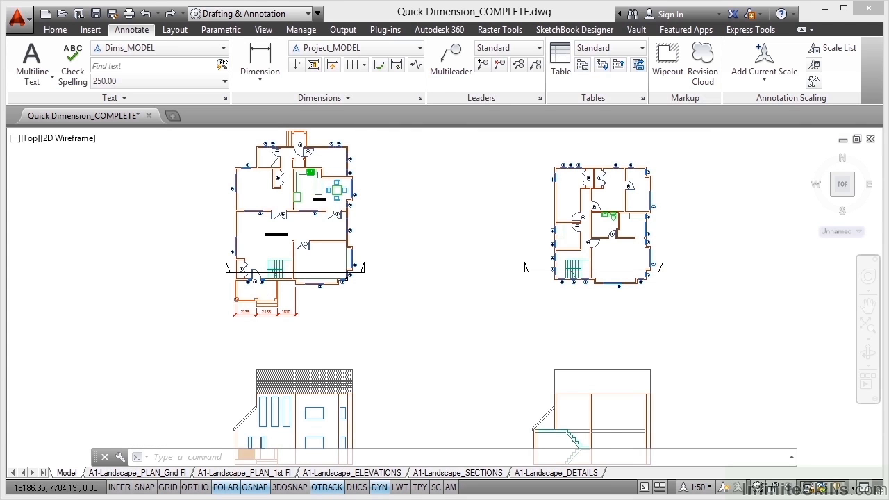
scroll(241, 295, up, 4)
scroll(239, 297, up, 2)
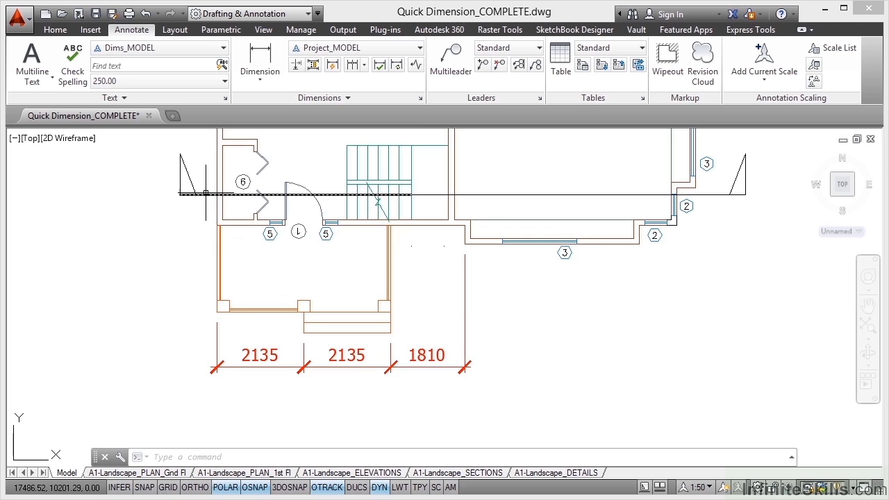
click(55, 32)
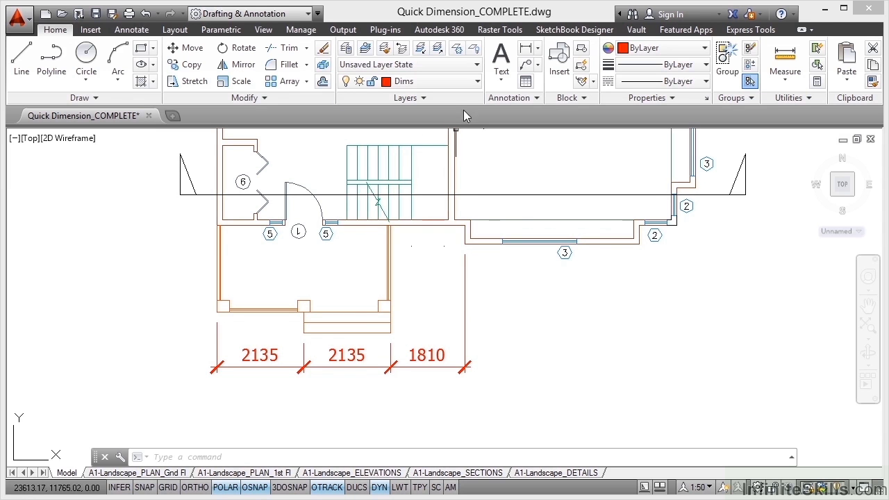
Step: Freeze the Section_Marks and Glazing layers in the Layer list
click(477, 83)
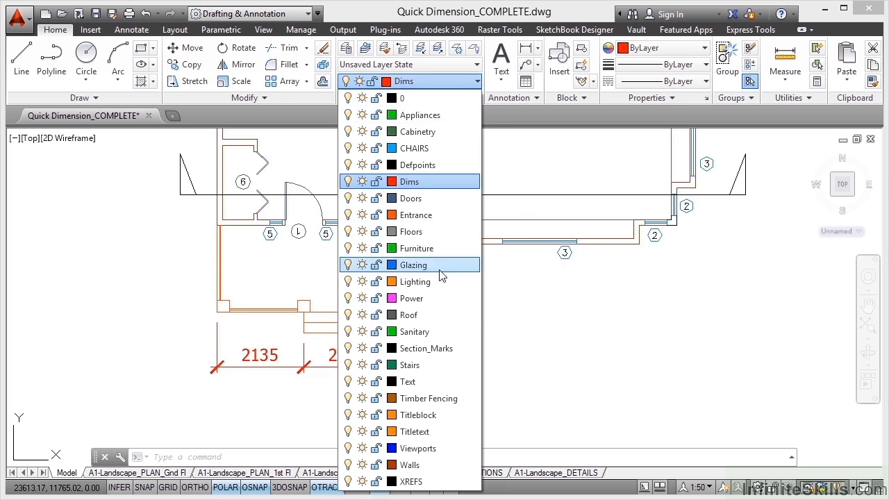
click(361, 349)
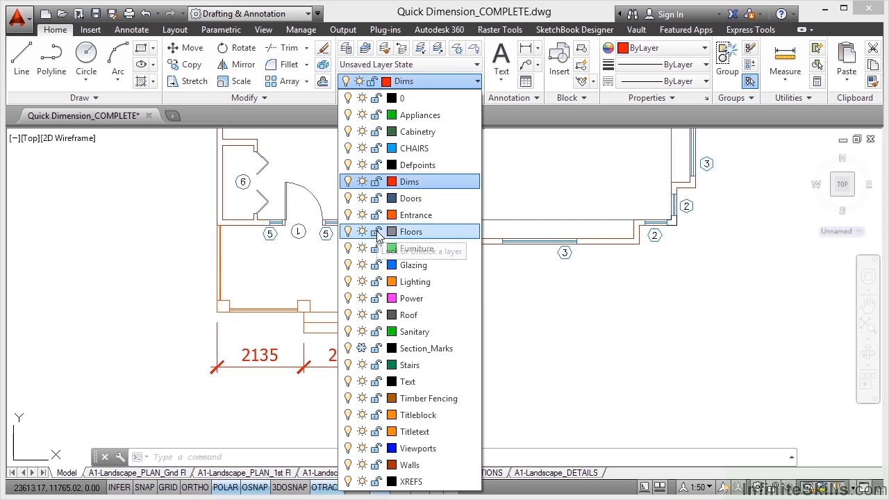
click(362, 265)
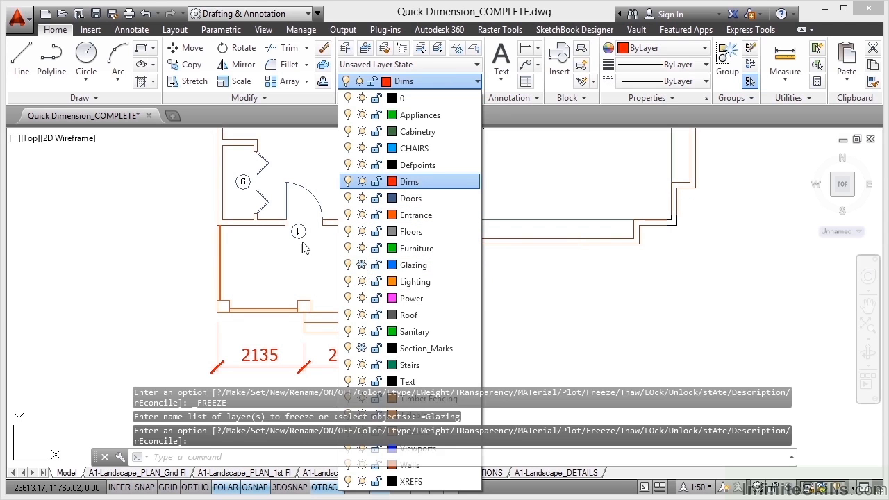
click(495, 278)
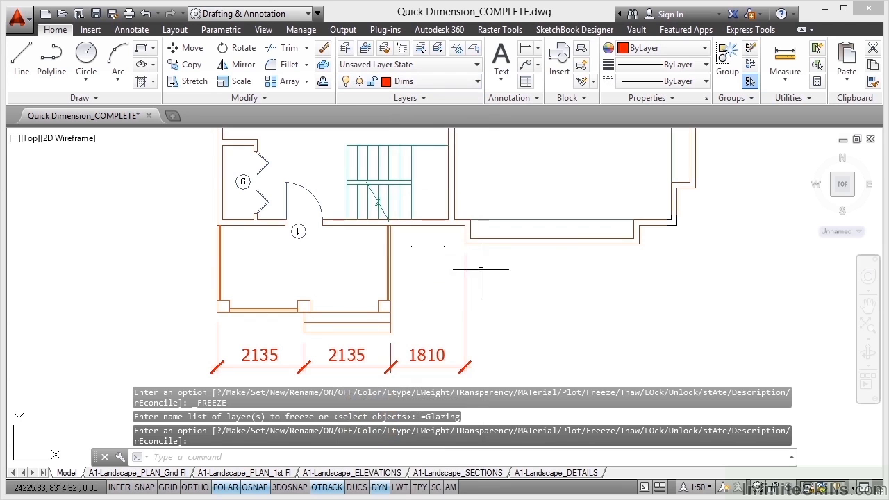
scroll(444, 292, down, 5)
Step: Explode the ground-floor plan's left wall polyline into separate line segments
middle_drag(409, 261, 430, 300)
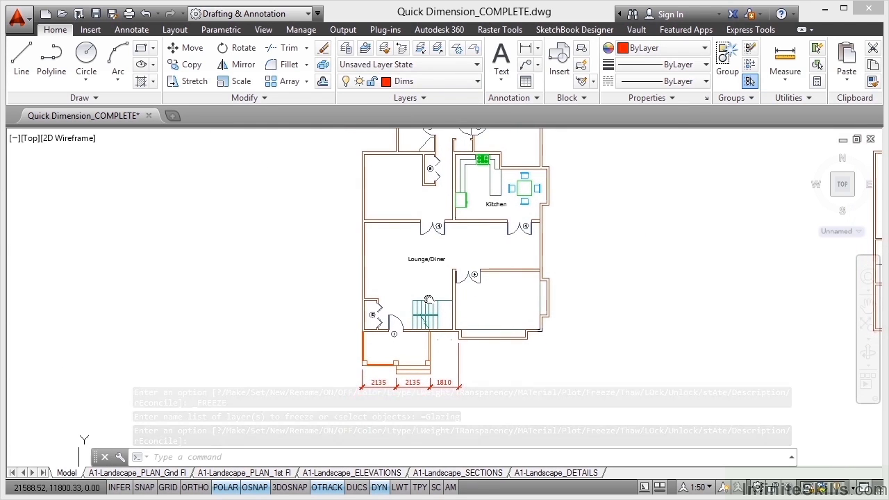
click(364, 249)
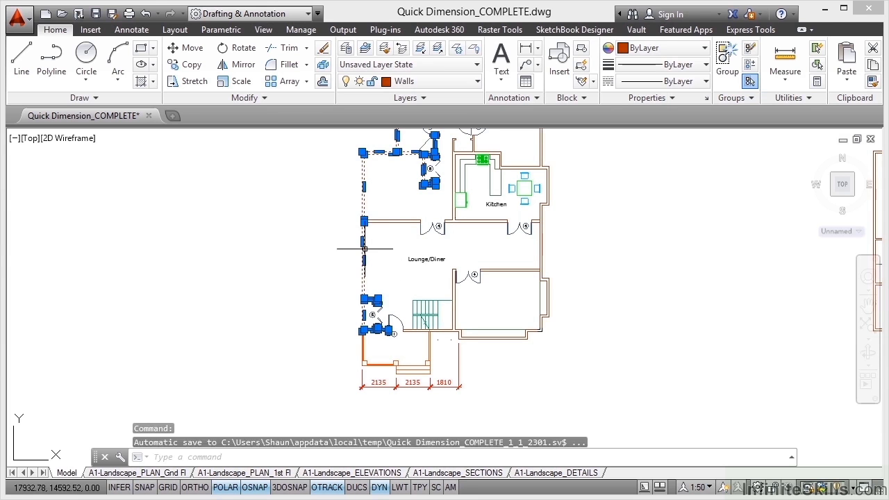
click(324, 65)
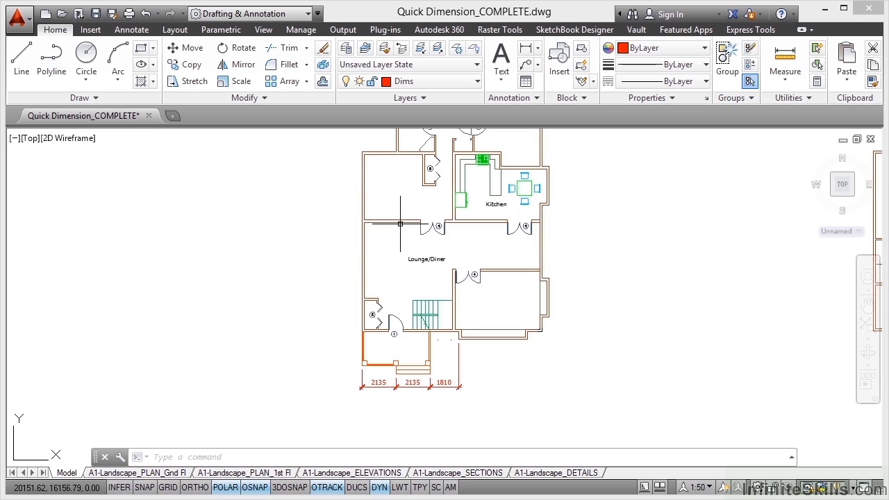
Step: Start Quick Dimension from the Annotate tab and window-select the left-side walls
click(131, 32)
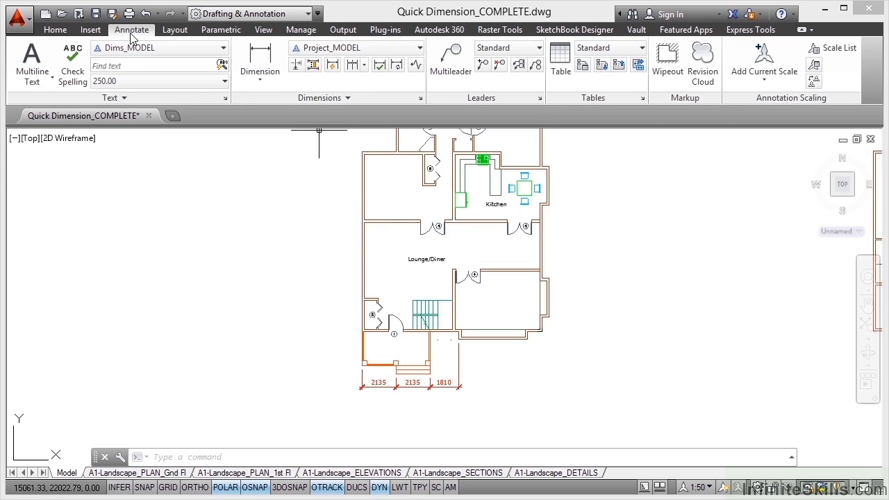
click(333, 64)
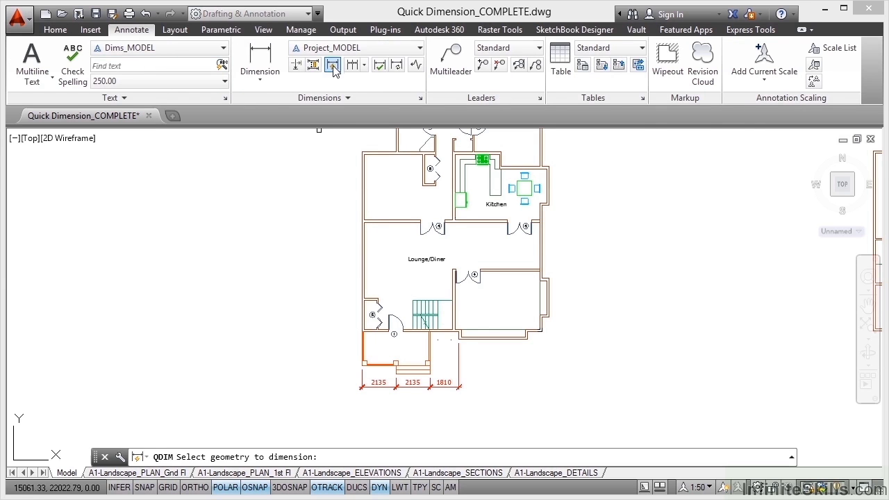
click(369, 371)
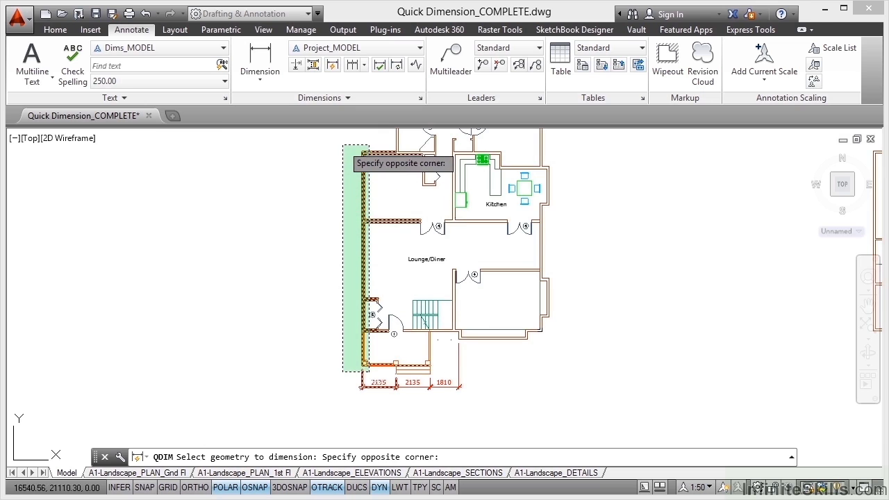
click(343, 145)
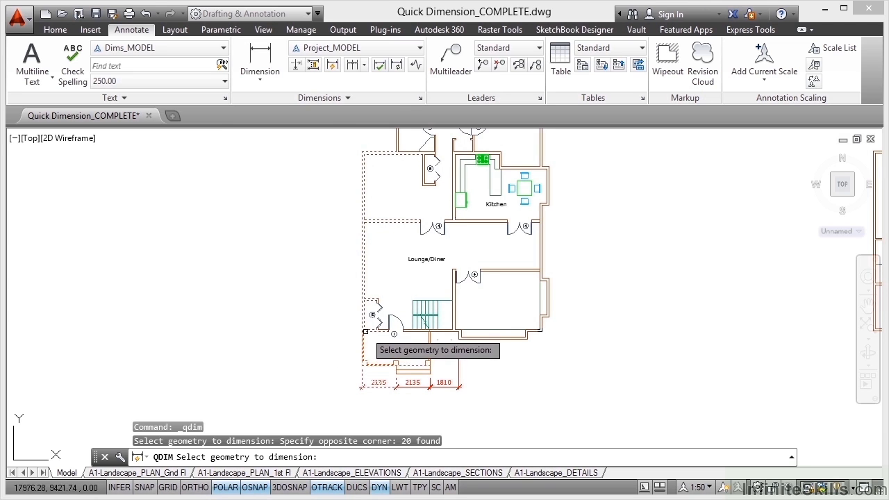
Step: Drop the left 2135 dimension from the selection, finishing with 19 wall objects
scroll(365, 331, up, 5)
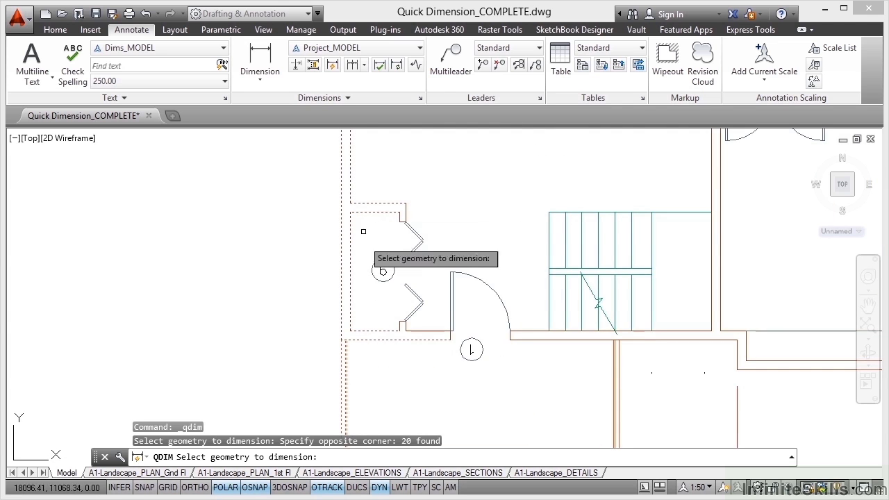
middle_drag(364, 356, 357, 220)
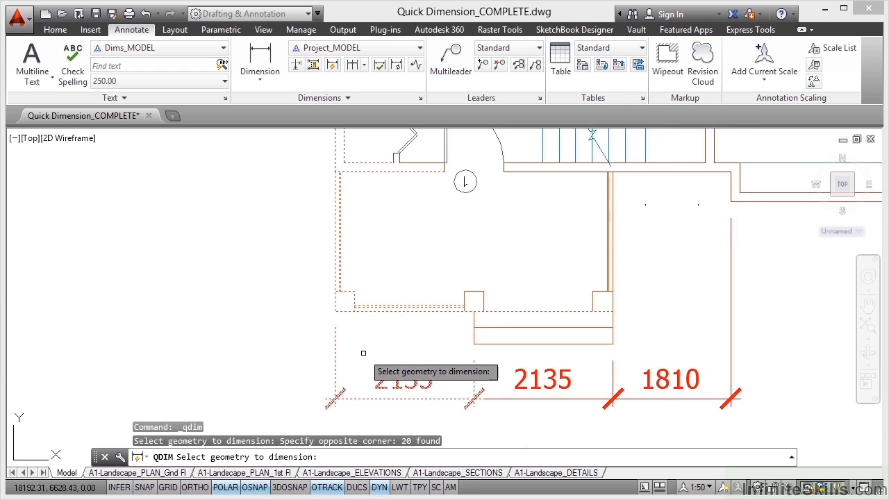
shift+click(337, 358)
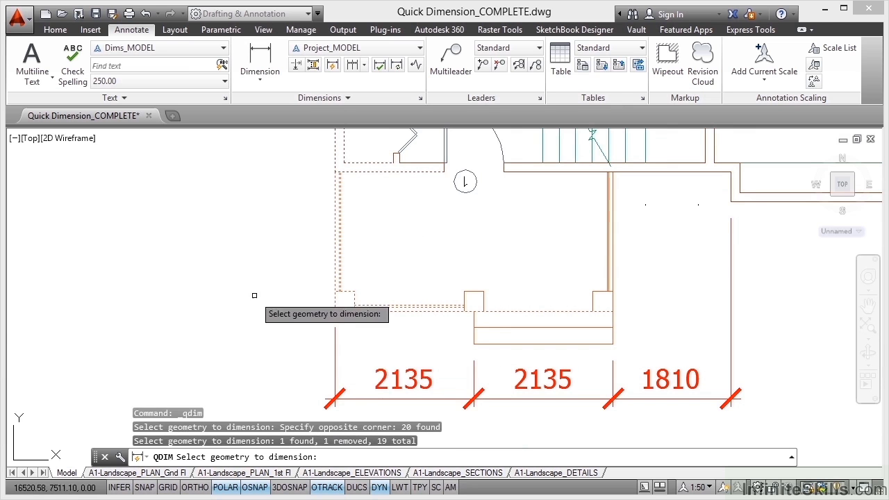
scroll(254, 295, down, 6)
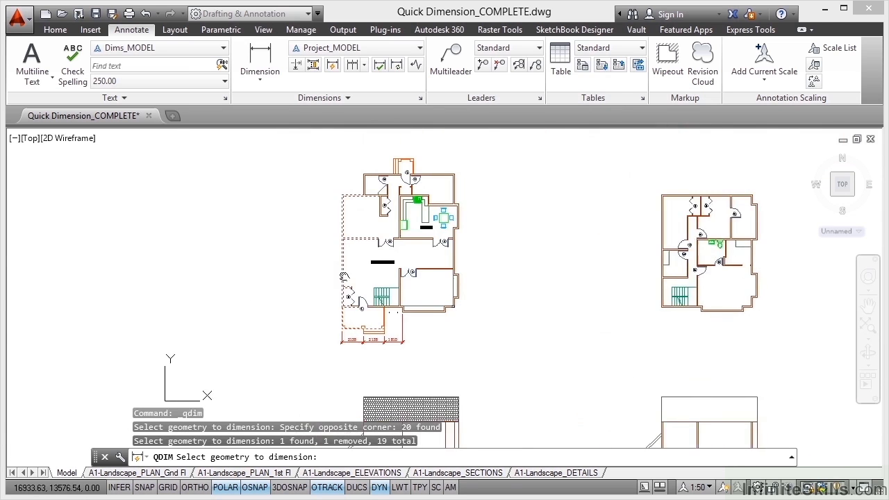
middle_drag(343, 277, 360, 281)
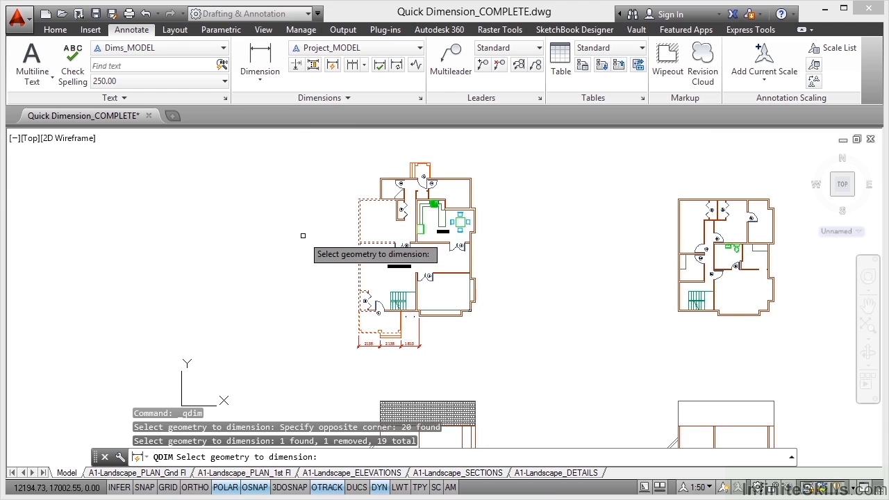
key(Return)
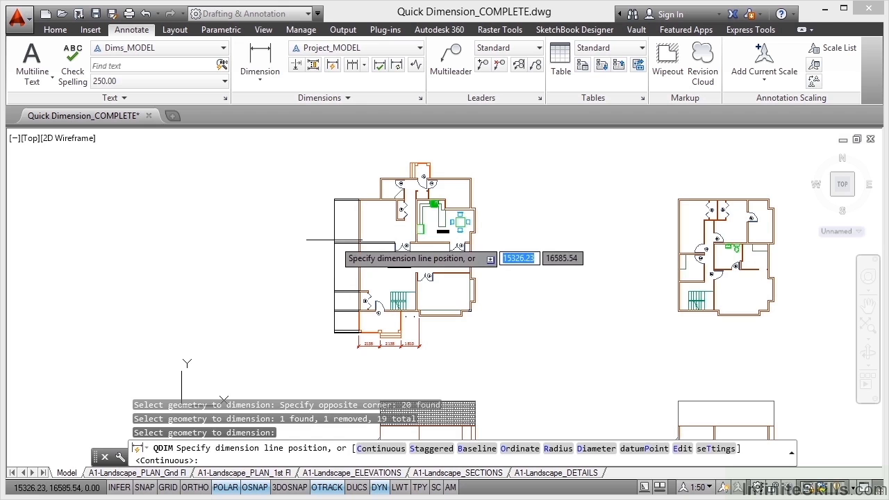
Step: Place the dimension string left of the plan and inspect the 4135 and 140 values
click(334, 239)
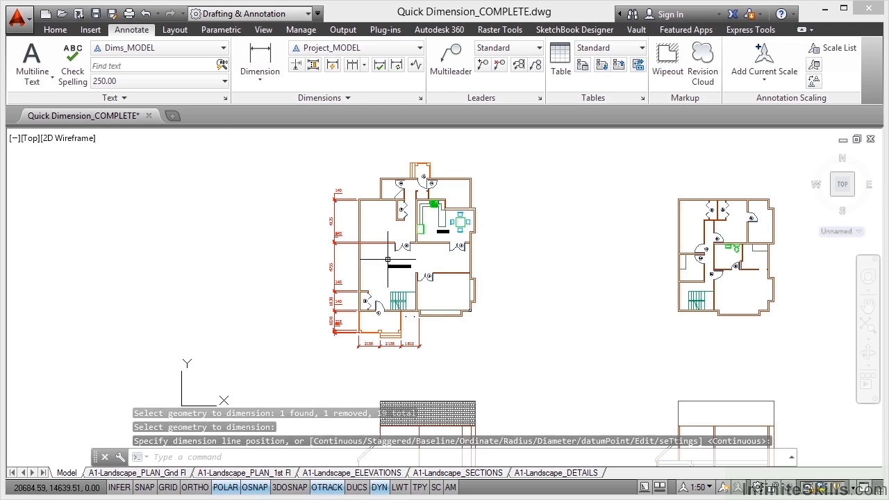
scroll(334, 203, up, 8)
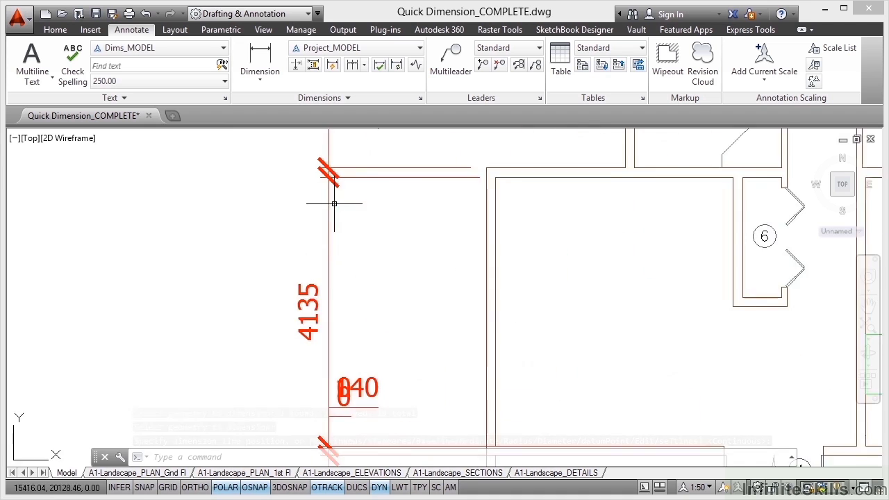
mouse_move(333, 194)
middle_down()
mouse_move(357, 222)
mouse_move(347, 282)
mouse_move(339, 285)
middle_up()
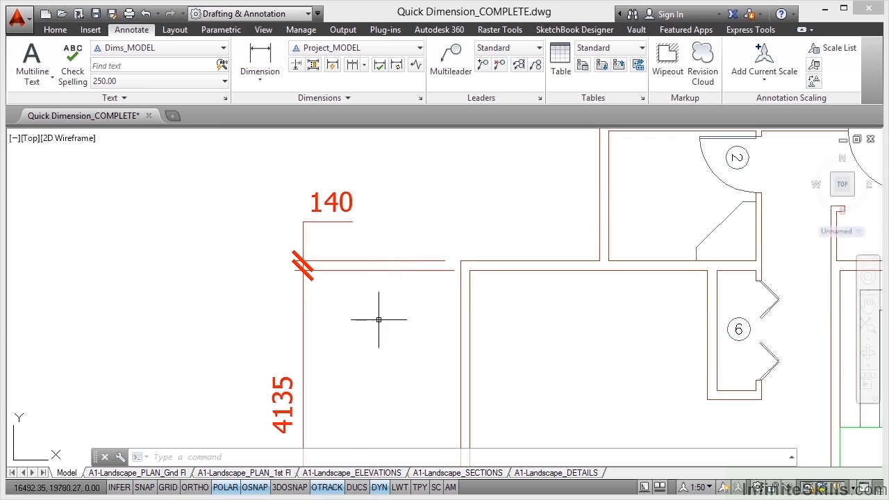
Step: Delete the two unwanted 140 wall-thickness dimensions on the left side
middle_drag(351, 324, 355, 266)
mouse_move(410, 357)
middle_down()
mouse_move(410, 239)
mouse_move(368, 347)
middle_up()
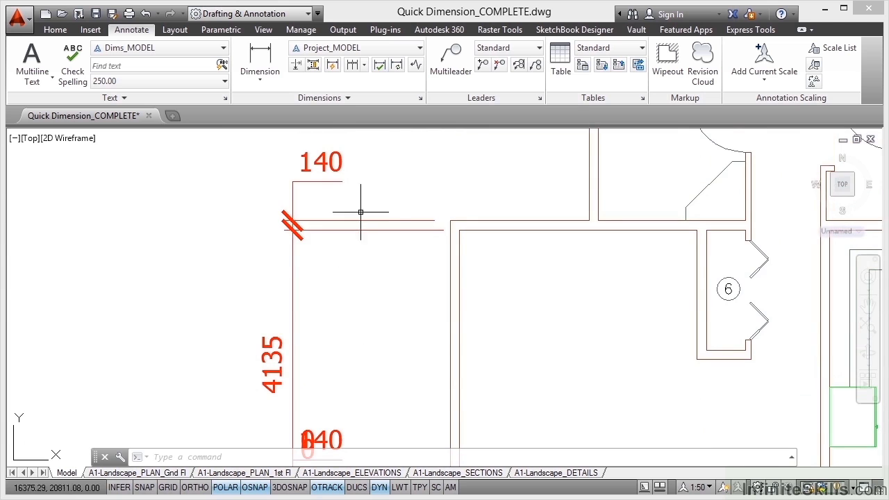
click(341, 164)
key(Delete)
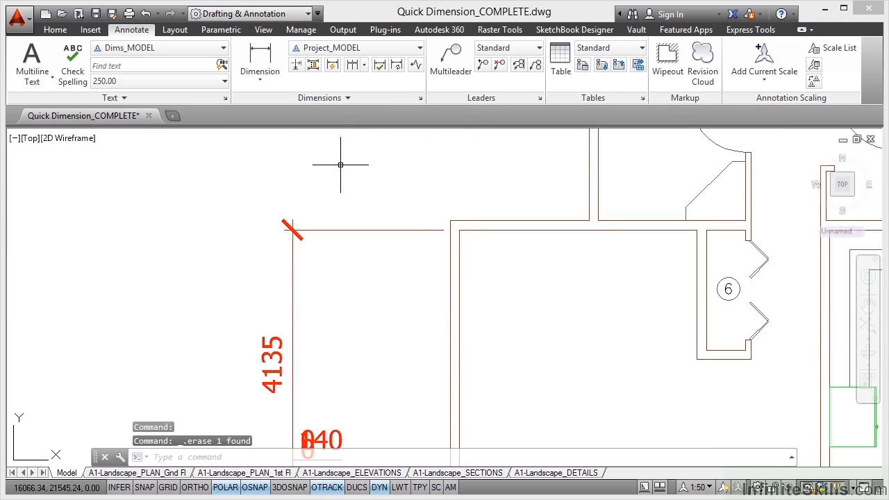
mouse_move(407, 263)
middle_down()
mouse_move(409, 275)
mouse_move(408, 165)
middle_up()
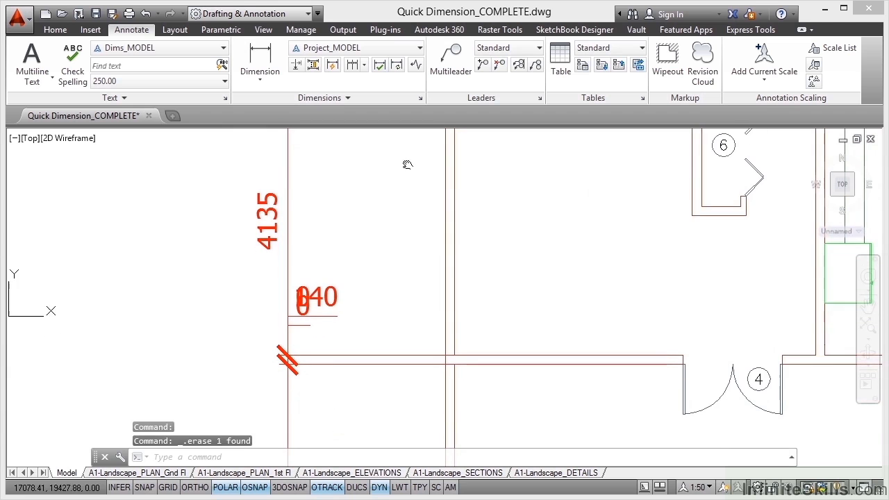
click(338, 294)
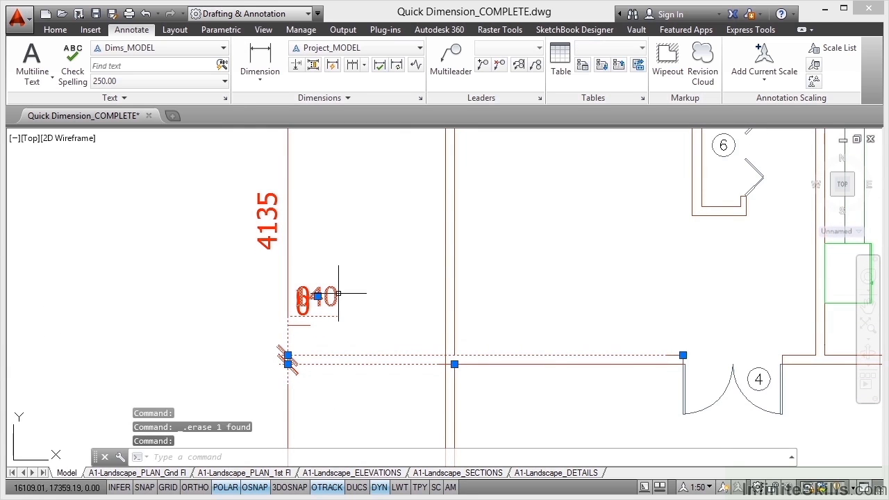
key(Delete)
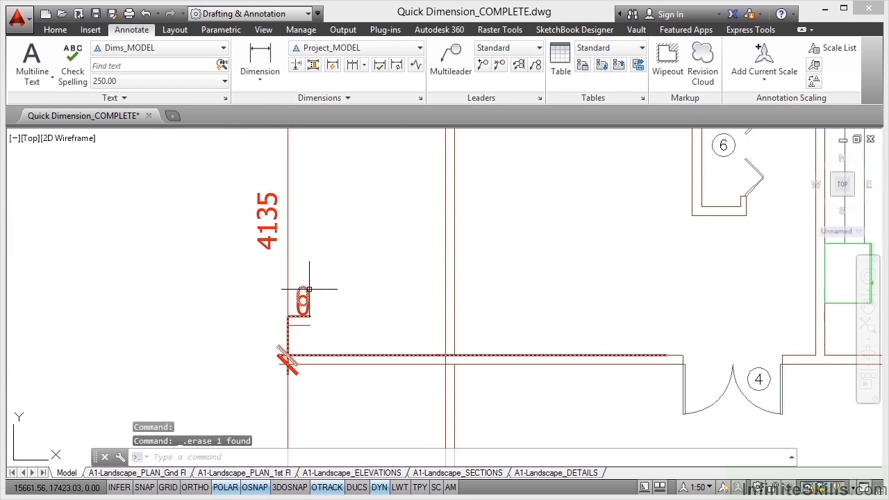
Step: Erase the two stray 0-length dimensions on the left wall
click(308, 289)
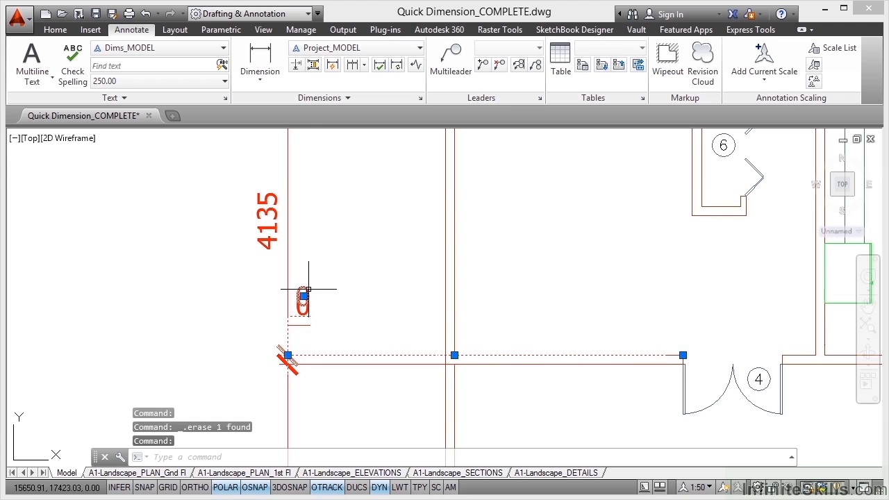
key(Delete)
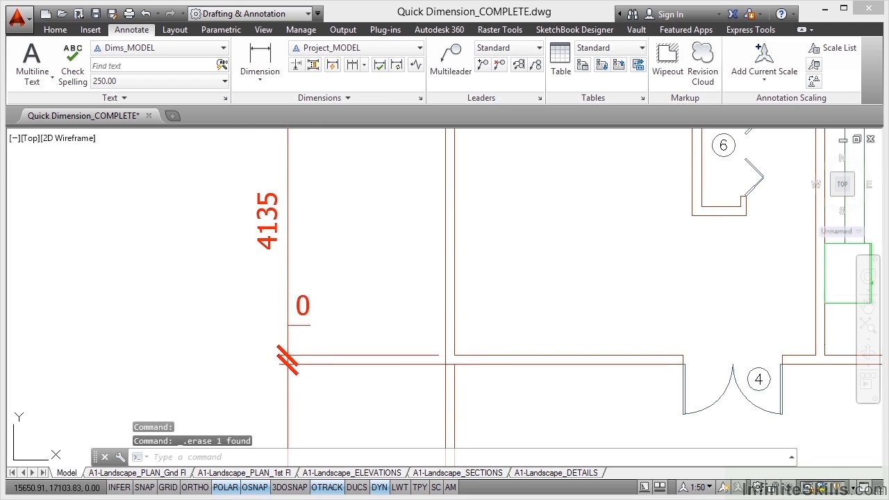
click(308, 307)
key(Delete)
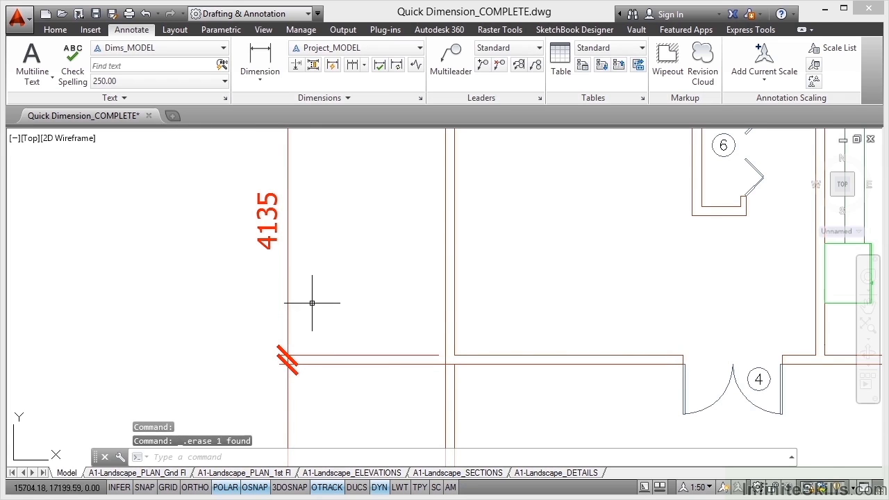
scroll(308, 304, down, 3)
Step: Pull the 4755 dimension's upper extension line back to end at the outer wall corner
middle_drag(319, 367, 318, 265)
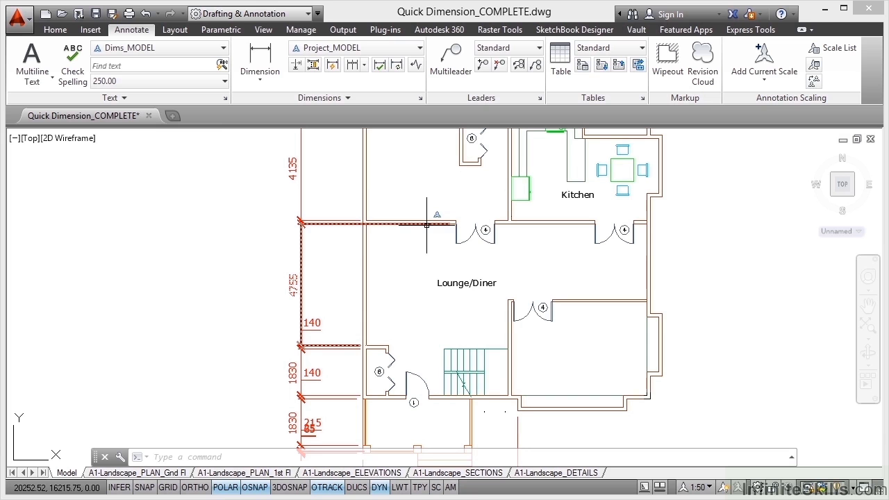
click(427, 225)
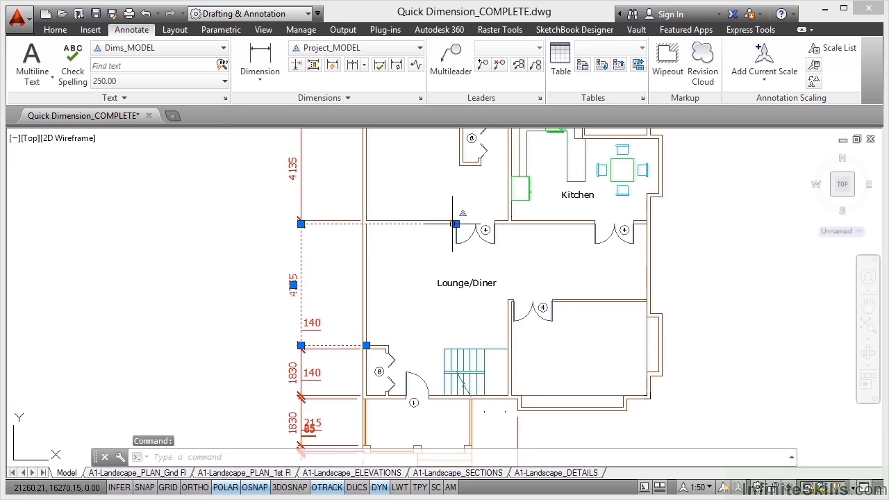
click(456, 224)
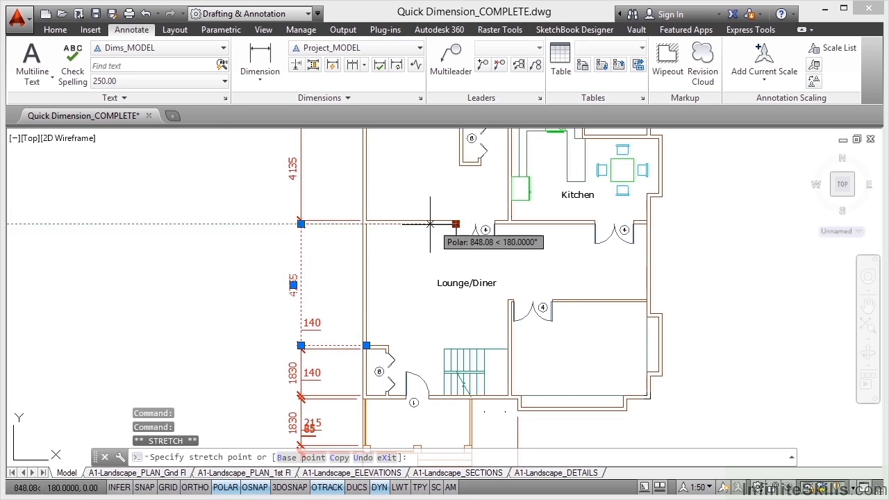
scroll(360, 222, up, 4)
click(363, 211)
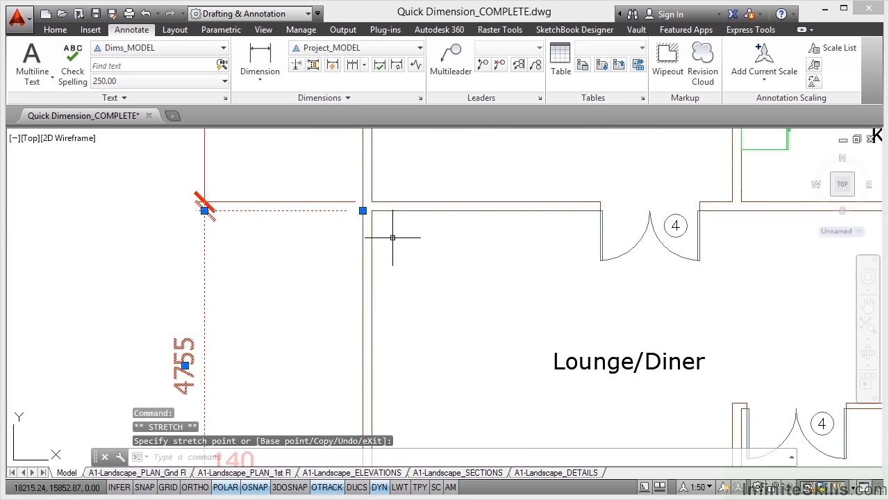
key(Escape)
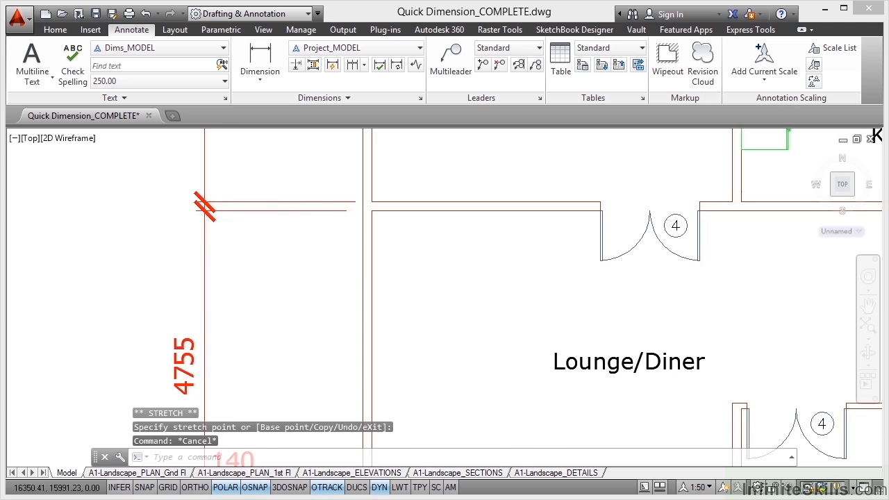
Step: Delete the two 140 and the 215 wall-thickness dimensions from the left string
scroll(272, 264, down, 5)
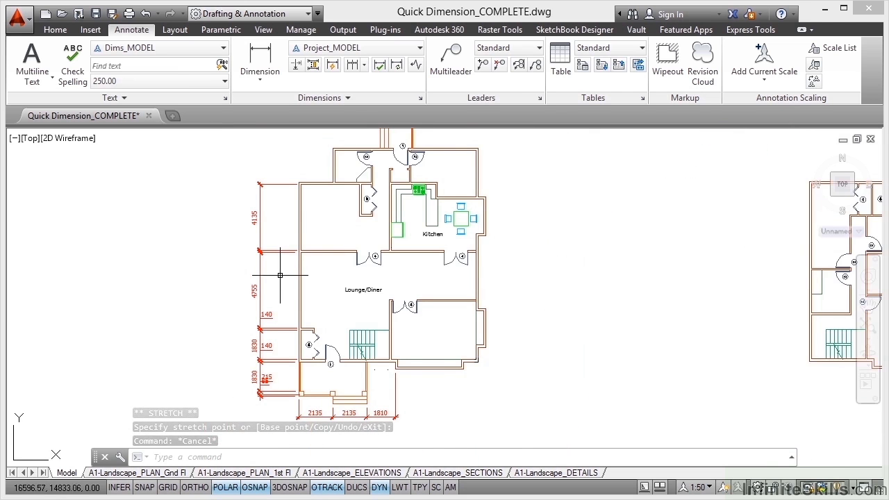
middle_drag(280, 275, 302, 239)
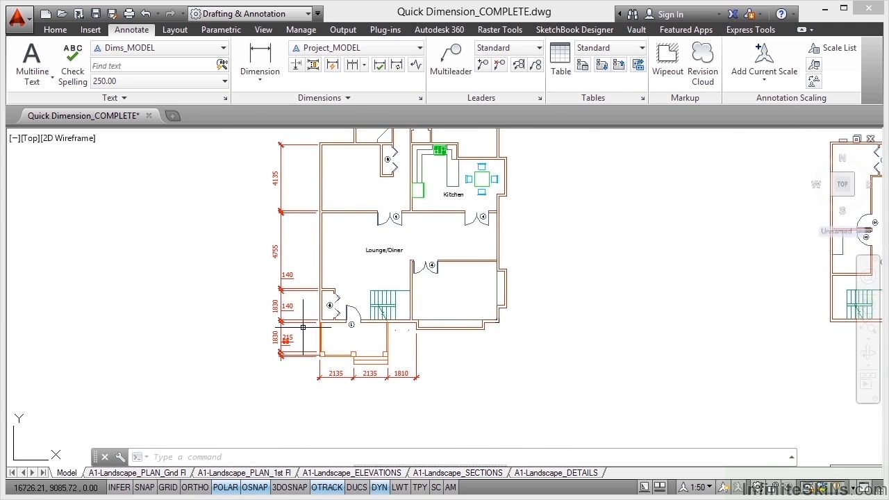
scroll(295, 298, up, 4)
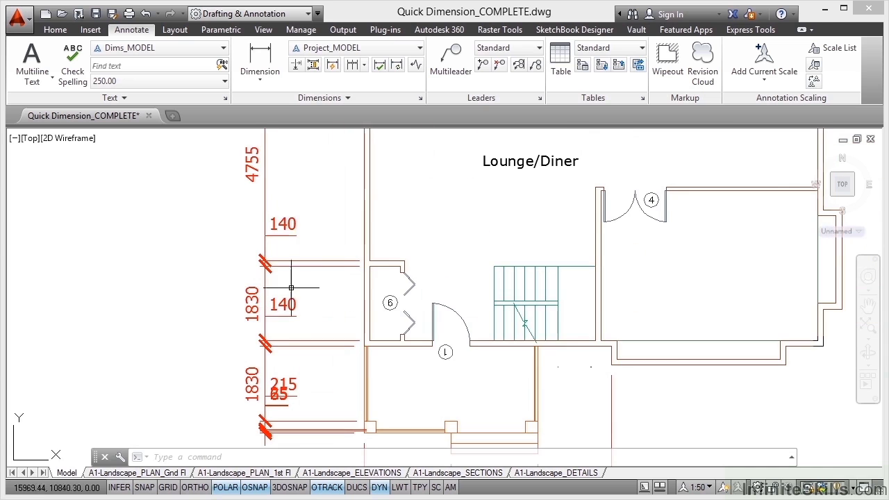
click(291, 221)
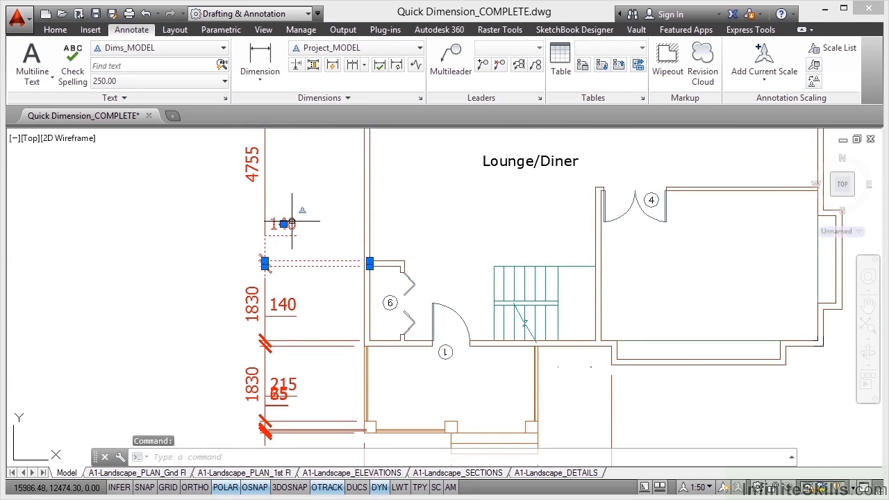
click(288, 299)
click(289, 379)
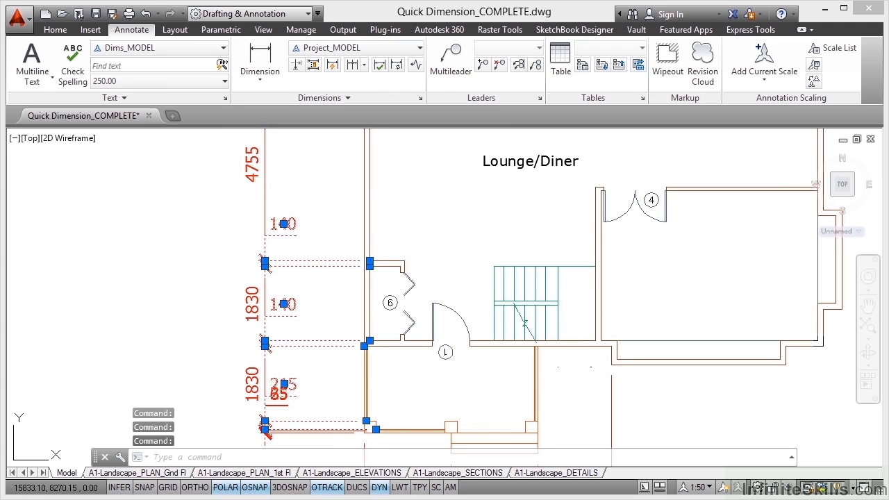
key(Delete)
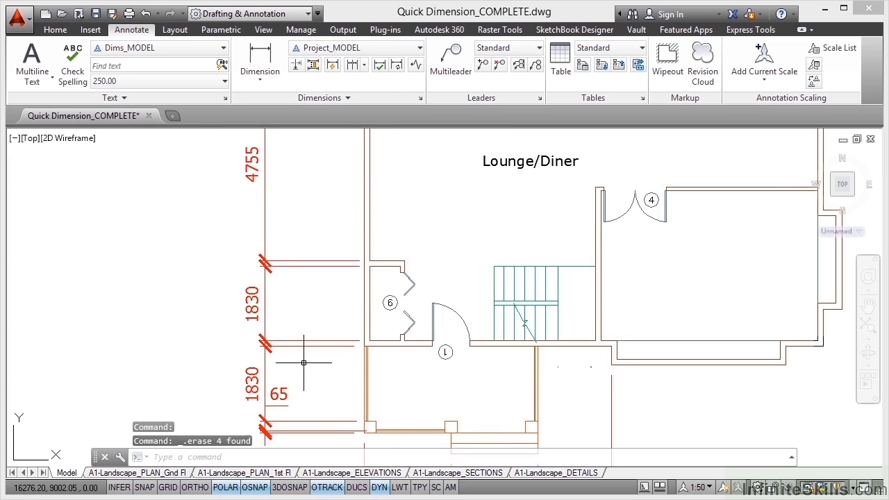
Step: Delete the leftover 65 wall-thickness dimension
click(284, 386)
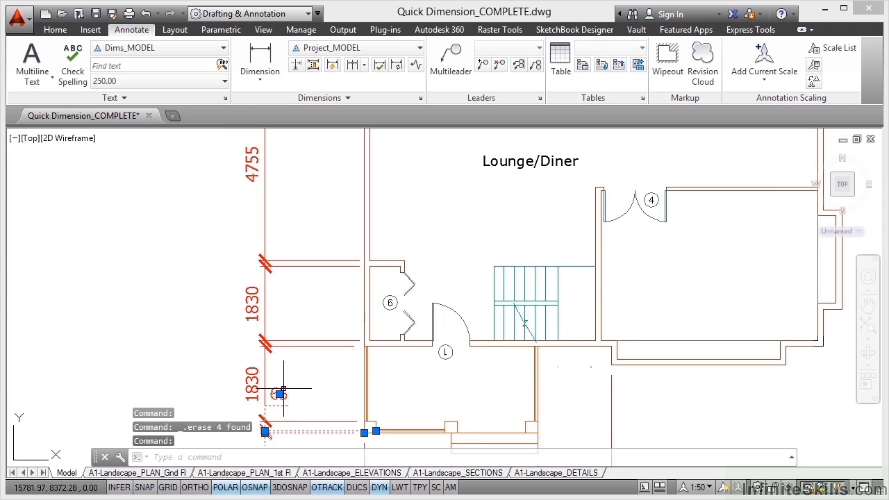
key(Delete)
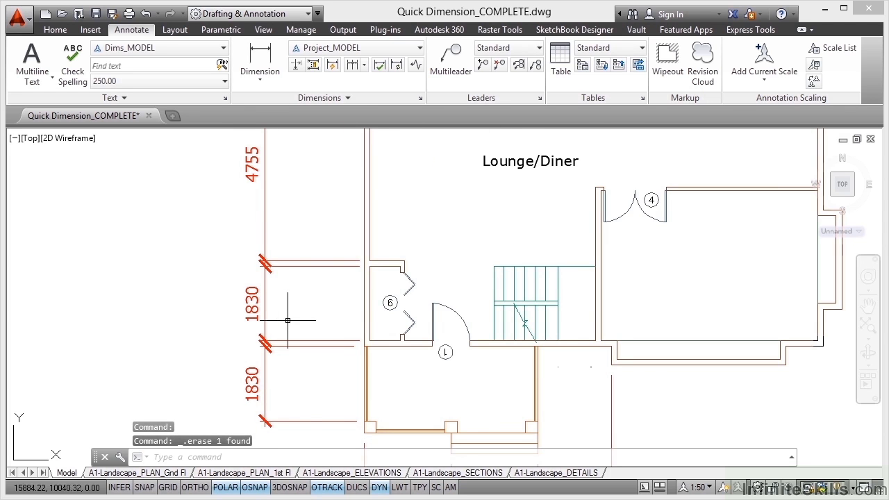
scroll(287, 326, down, 4)
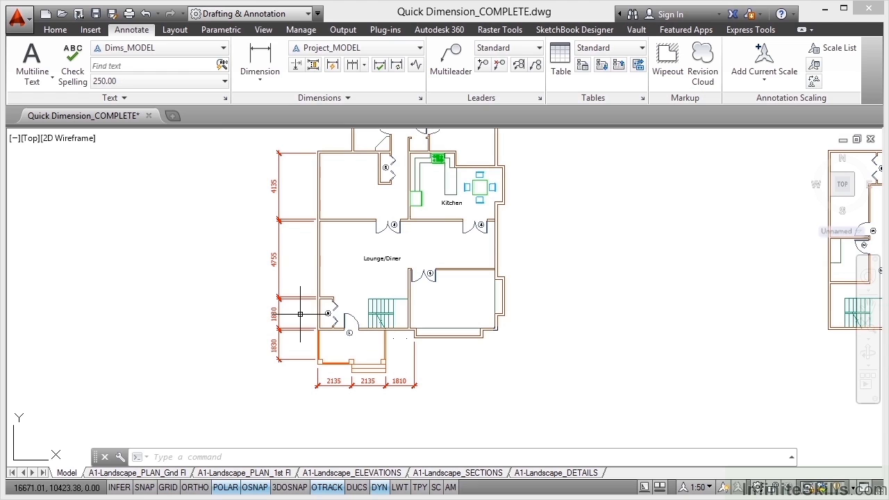
Step: Snap the stretched dimension's endpoint to the wall endpoint so it reads 1830
click(318, 305)
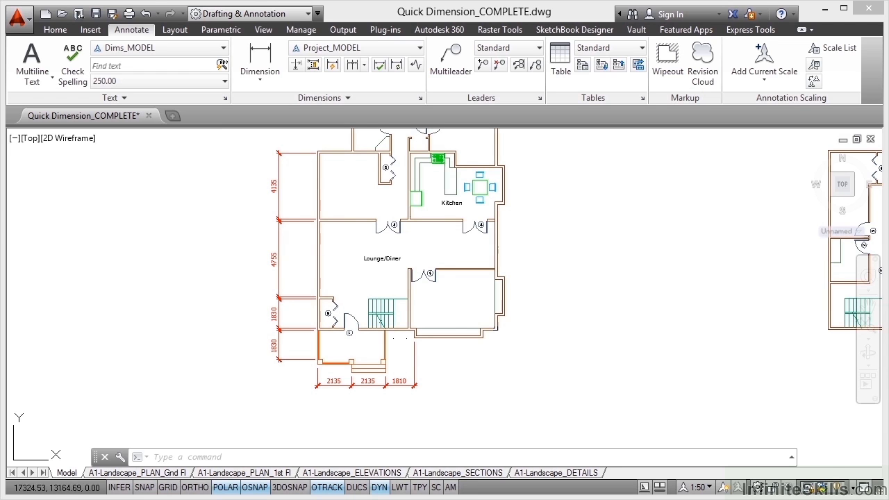